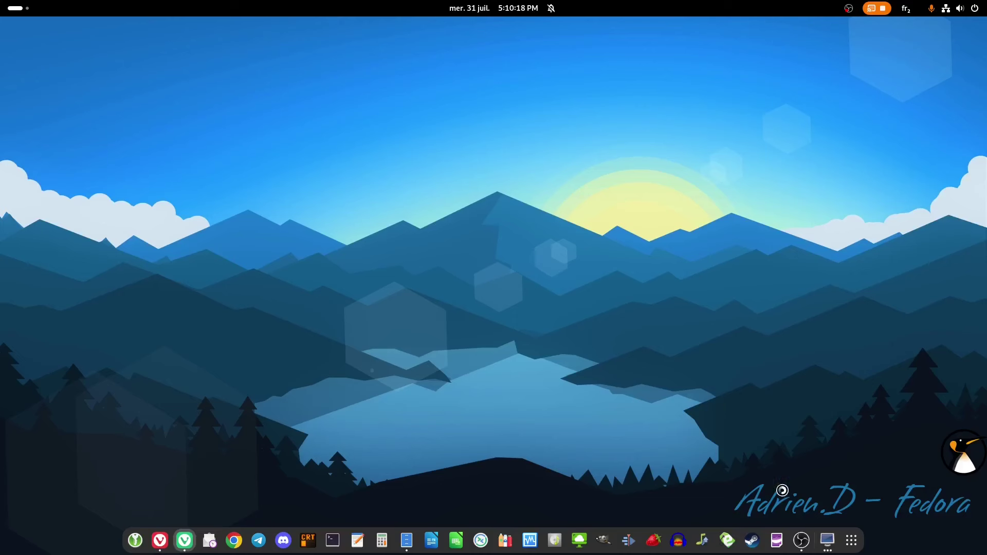
Bring up the VM 941 - MINTAD002 virtual machine window to view its Linux Mint login screen
{"action": "right_click", "coordinate": [828, 540]}
{"action": "left_click", "coordinate": [835, 429]}
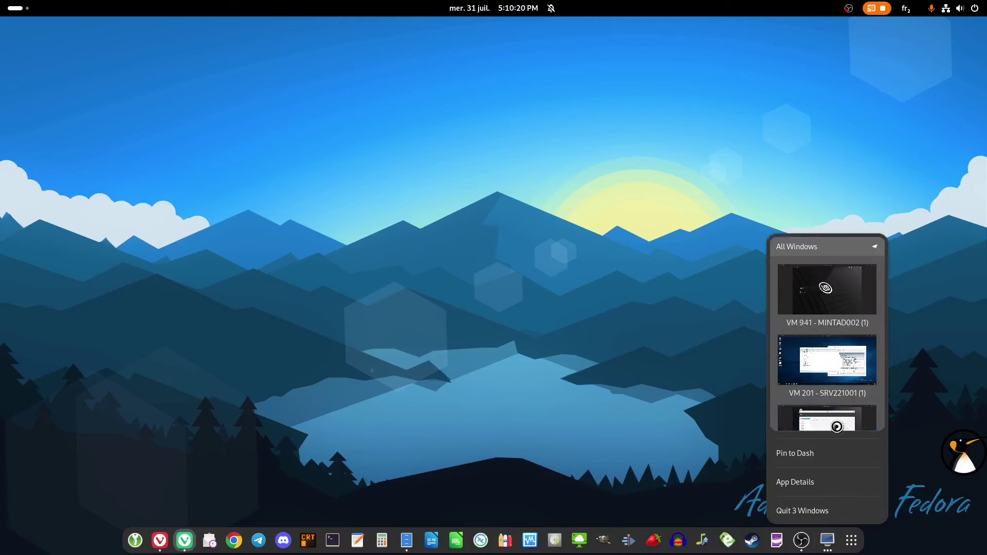
{"action": "left_click", "coordinate": [829, 260]}
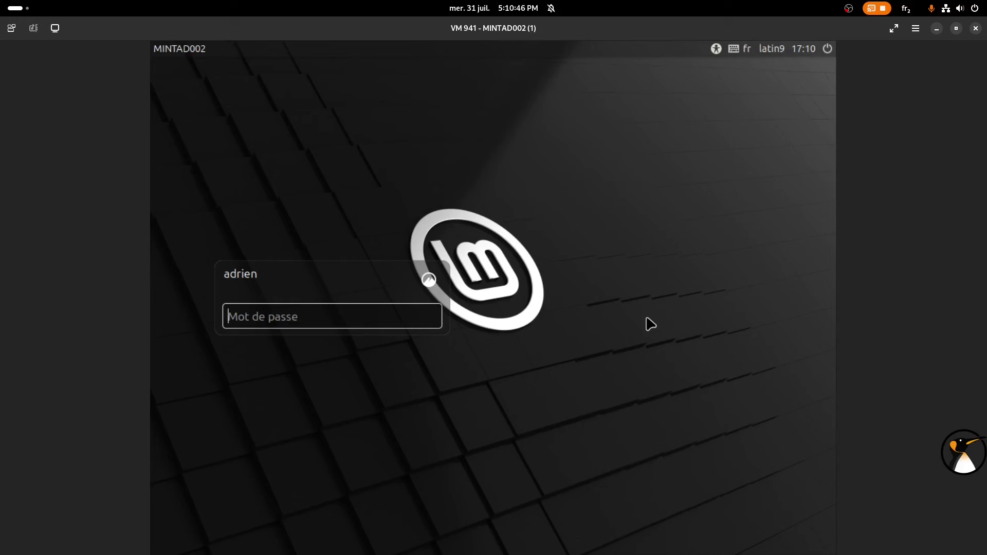
In the VM 201 - SRV221001 window, review the Serveurs, Ordinateurs and Utilisateurs organizational units and the Default Domain Policy password settings
{"action": "right_click", "coordinate": [826, 546]}
{"action": "left_click", "coordinate": [817, 425]}
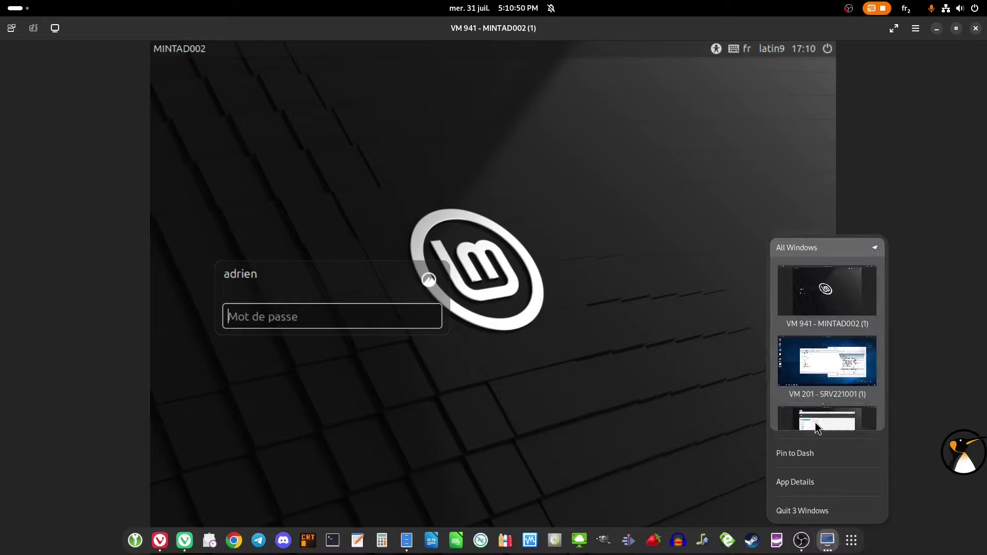
{"action": "left_click", "coordinate": [821, 325]}
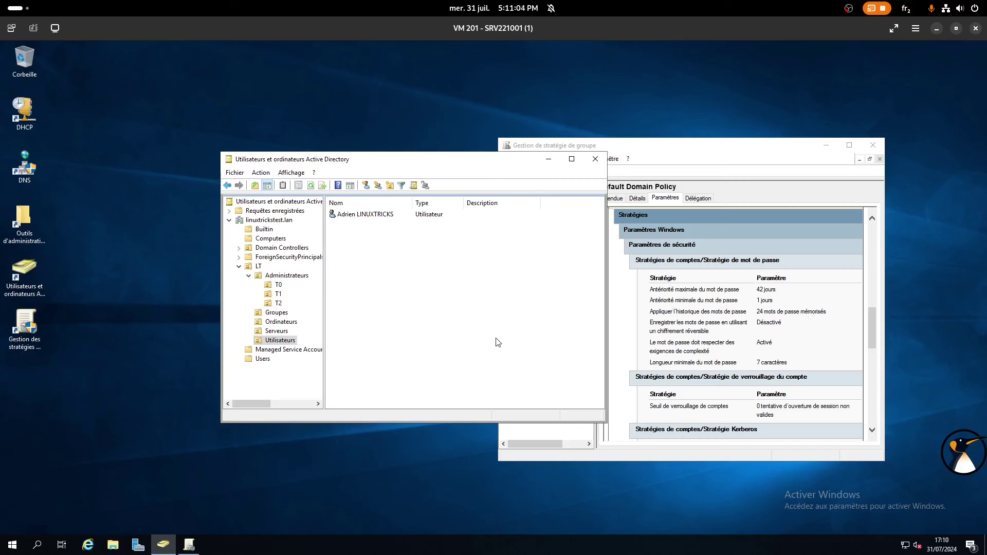
{"action": "left_click", "coordinate": [280, 332]}
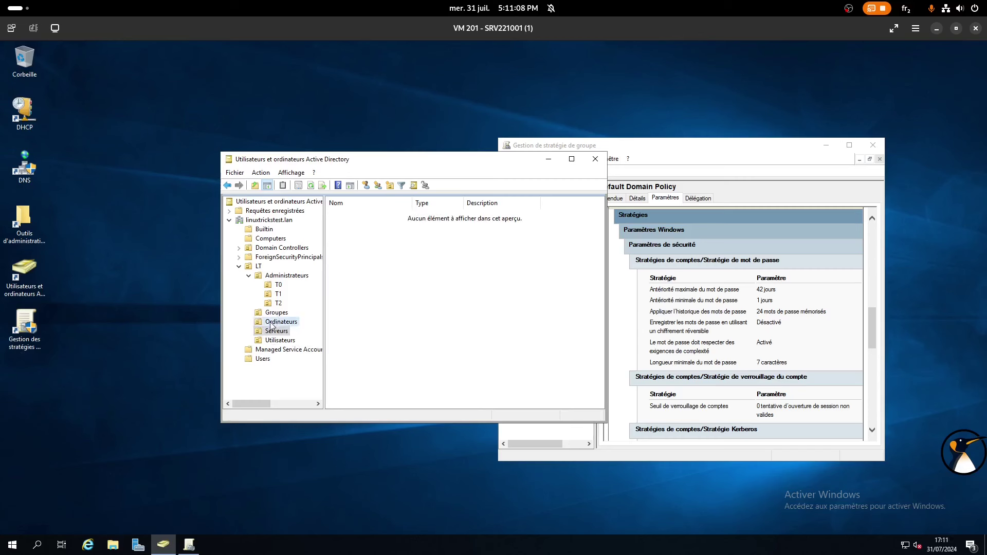
{"action": "left_click", "coordinate": [271, 323]}
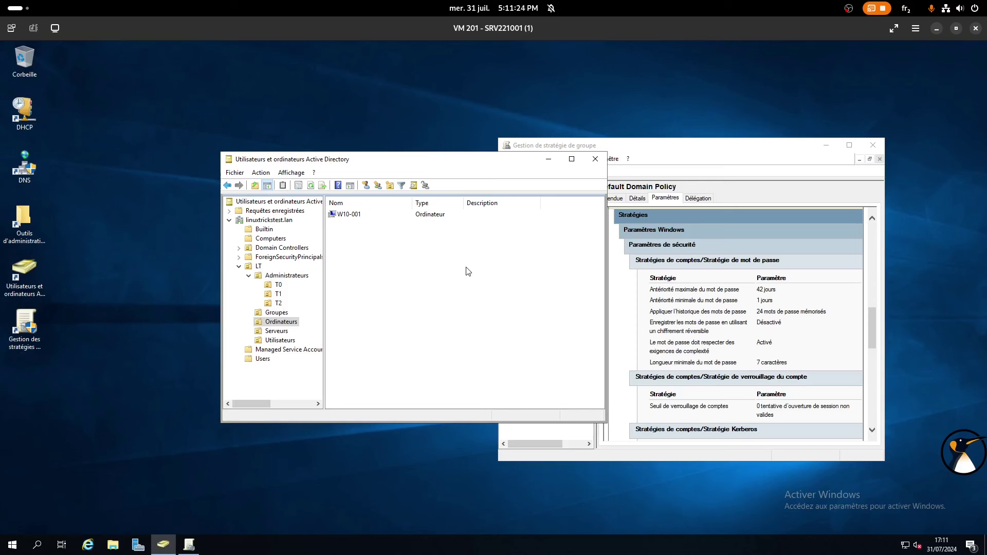
{"action": "left_click", "coordinate": [711, 150]}
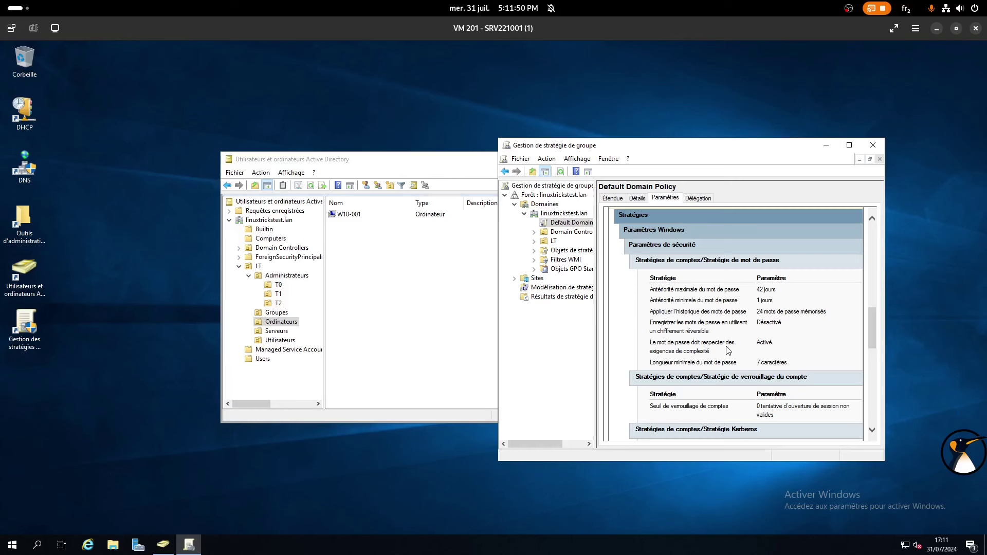
{"action": "left_click", "coordinate": [272, 340]}
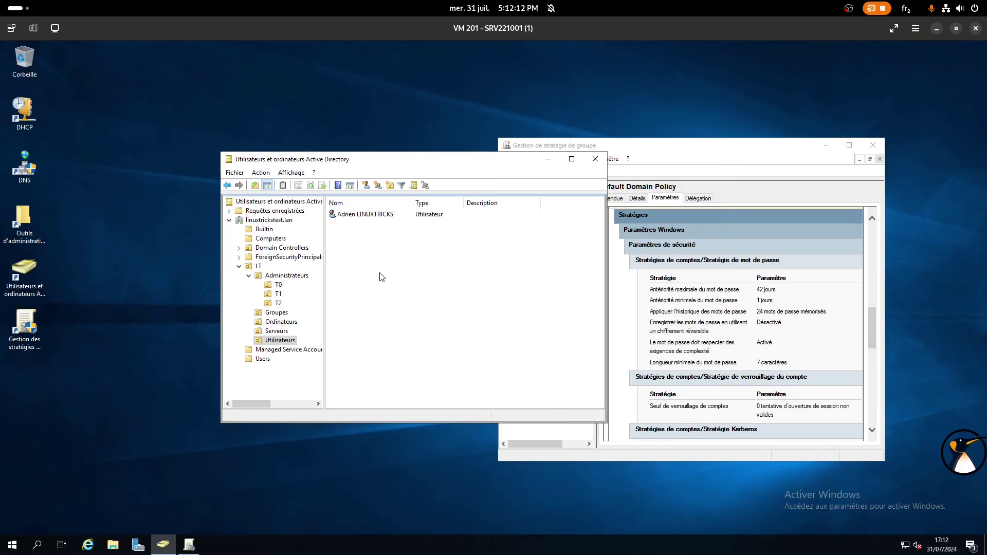
Log in to the Linux Mint session on VM 941 - MINTAD002 with the account password and dismiss the Bienvenue window
{"action": "mouse_move", "coordinate": [720, 554]}
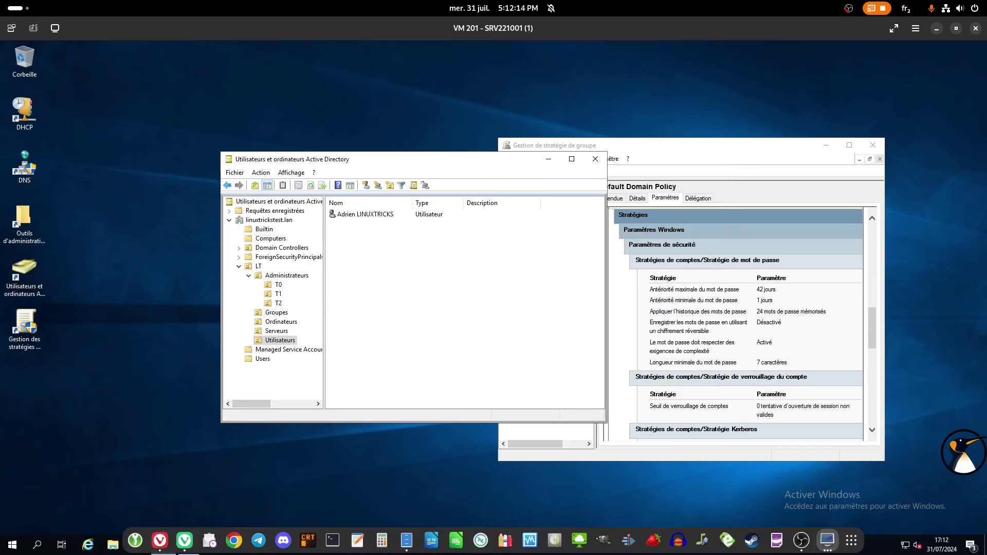
{"action": "left_click", "coordinate": [827, 539]}
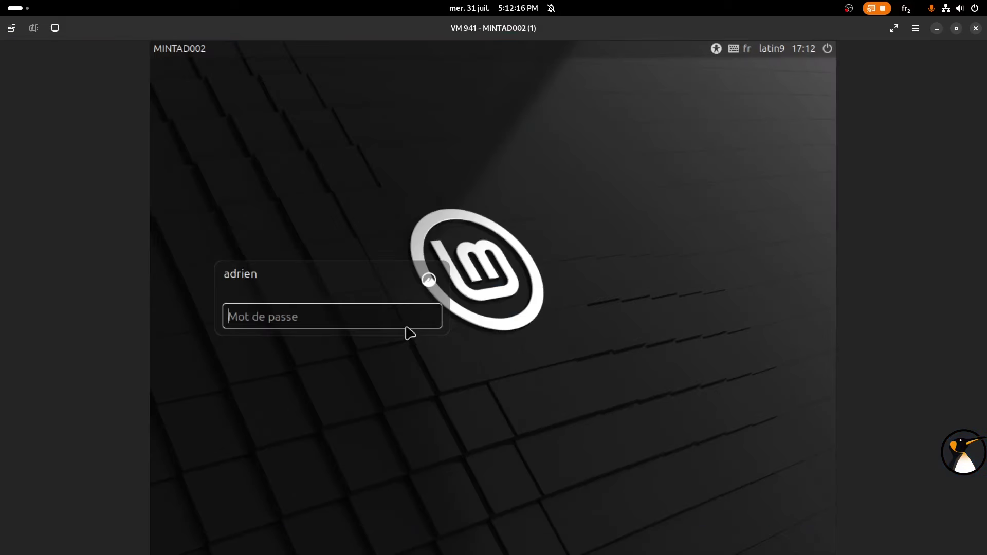
{"action": "key", "text": "Return"}
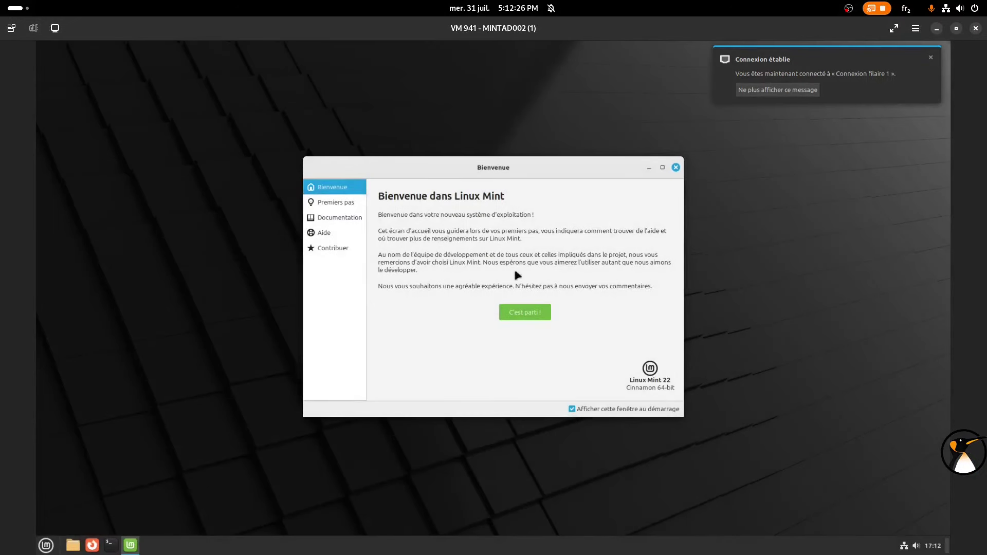
{"action": "left_click", "coordinate": [676, 170]}
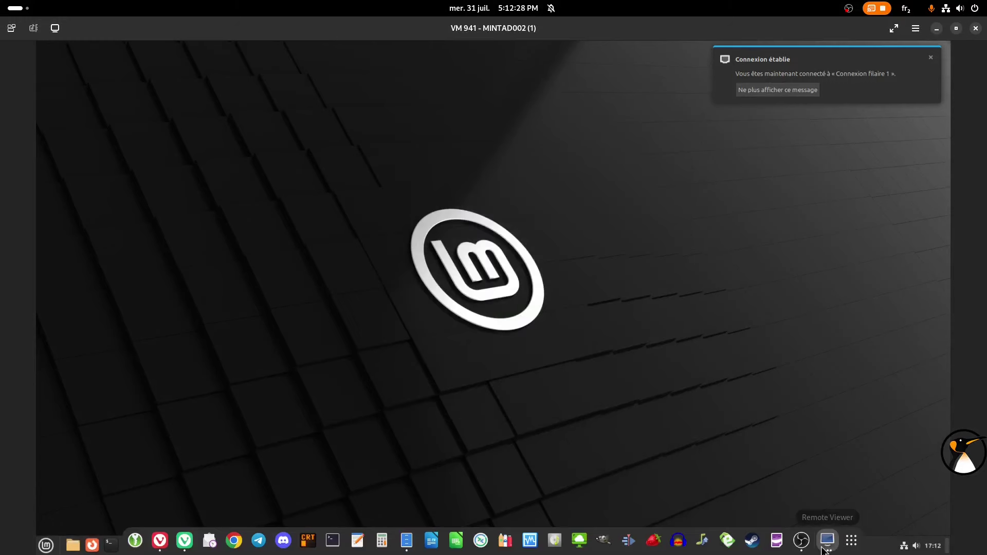
In the VM 940 - MINTAD001 window, set the Linux Mint installer language to Français and continue to the multimedia codecs page
{"action": "right_click", "coordinate": [828, 540]}
{"action": "left_click", "coordinate": [800, 424]}
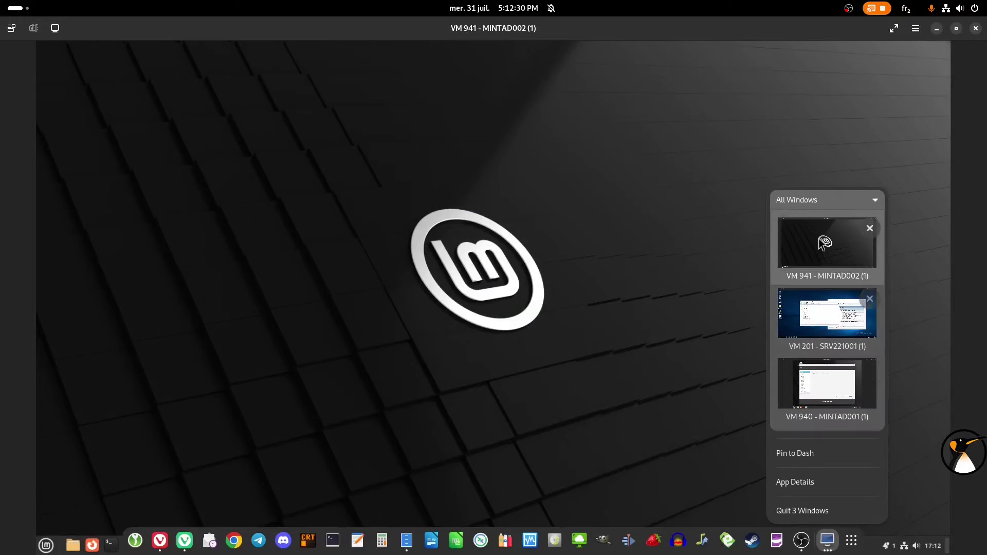
{"action": "left_click", "coordinate": [830, 405]}
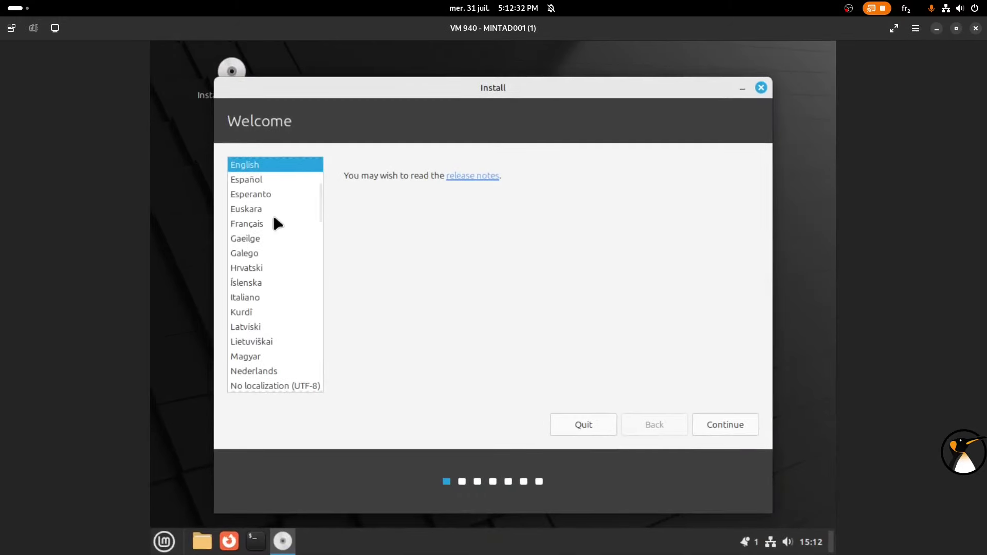
{"action": "left_click", "coordinate": [252, 225]}
{"action": "left_click", "coordinate": [670, 426]}
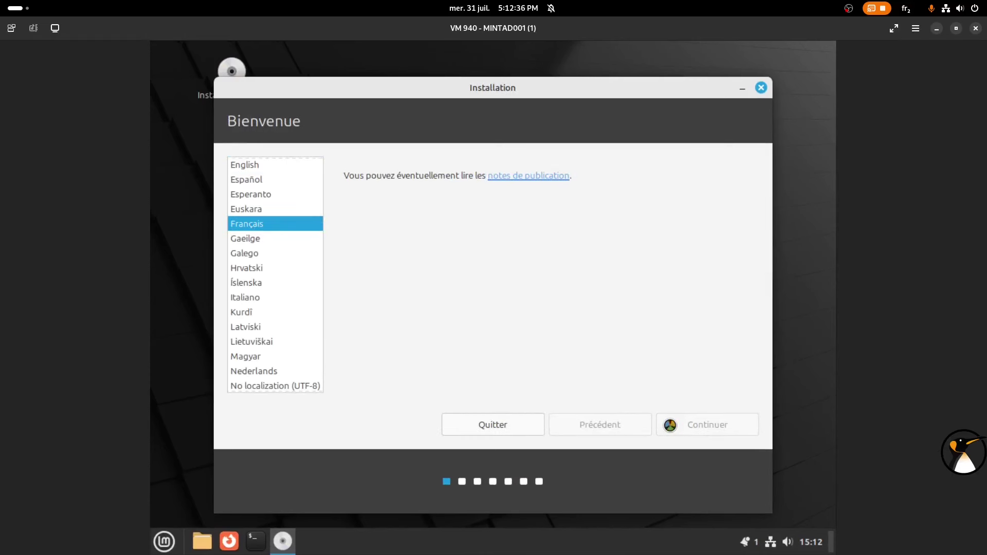
{"action": "left_click", "coordinate": [670, 426]}
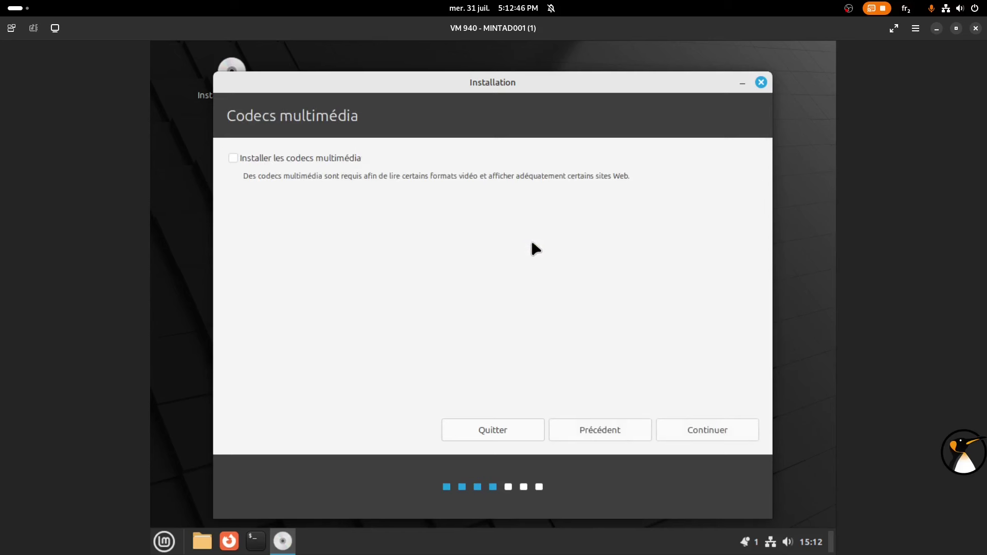
Proceed without multimedia codecs and start the installation that erases the disk with no advanced features, continuing to the user details page
{"action": "left_click", "coordinate": [701, 427]}
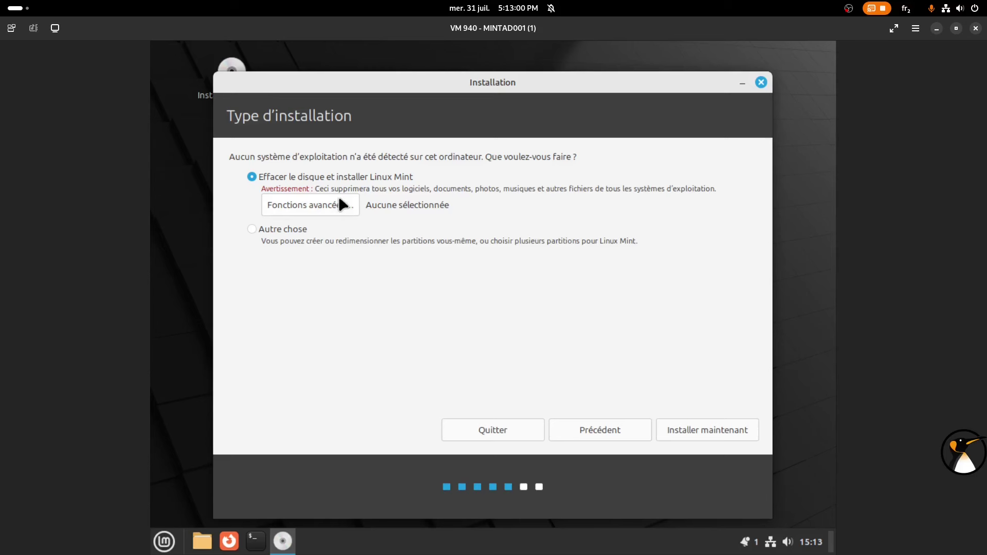
{"action": "left_click", "coordinate": [335, 210]}
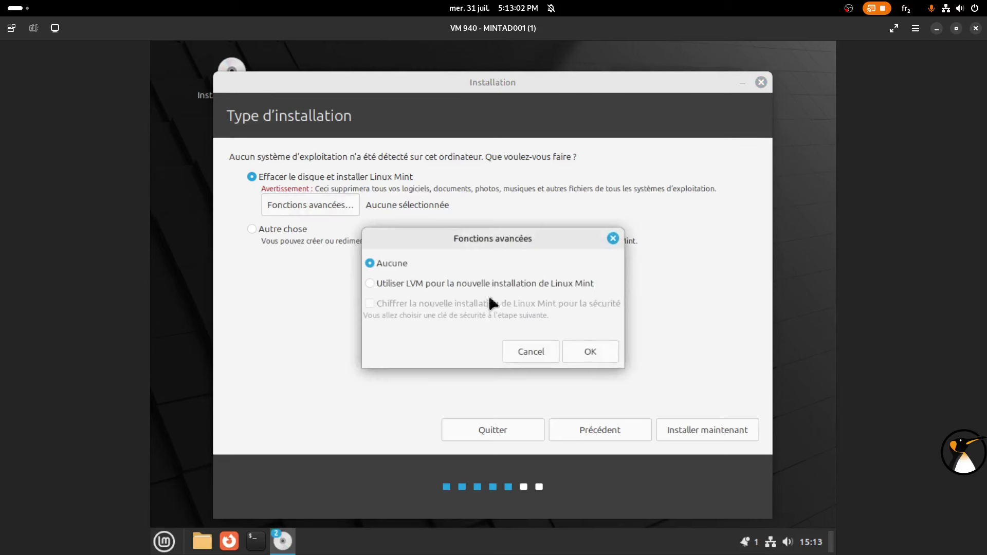
{"action": "left_click", "coordinate": [513, 350]}
{"action": "left_click", "coordinate": [724, 430]}
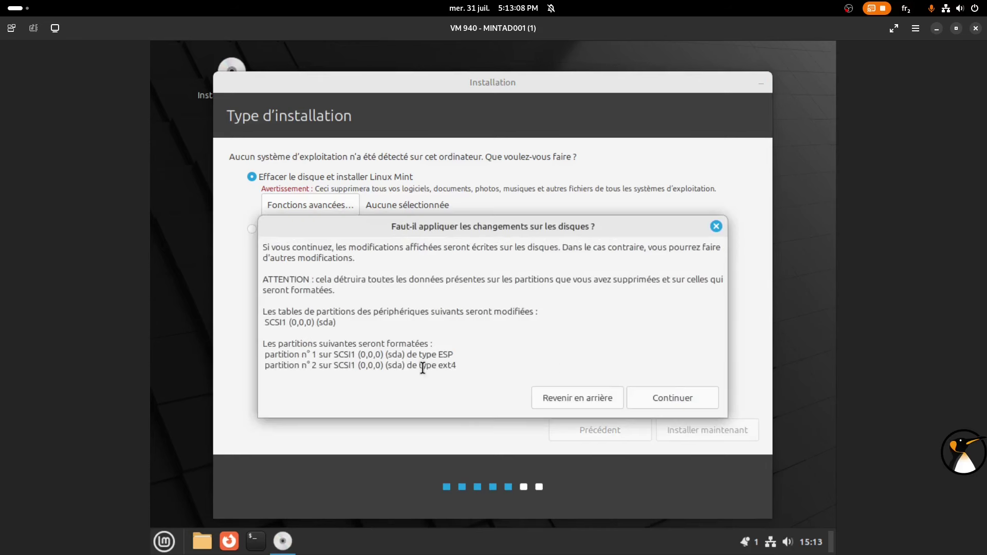
{"action": "left_click", "coordinate": [671, 400]}
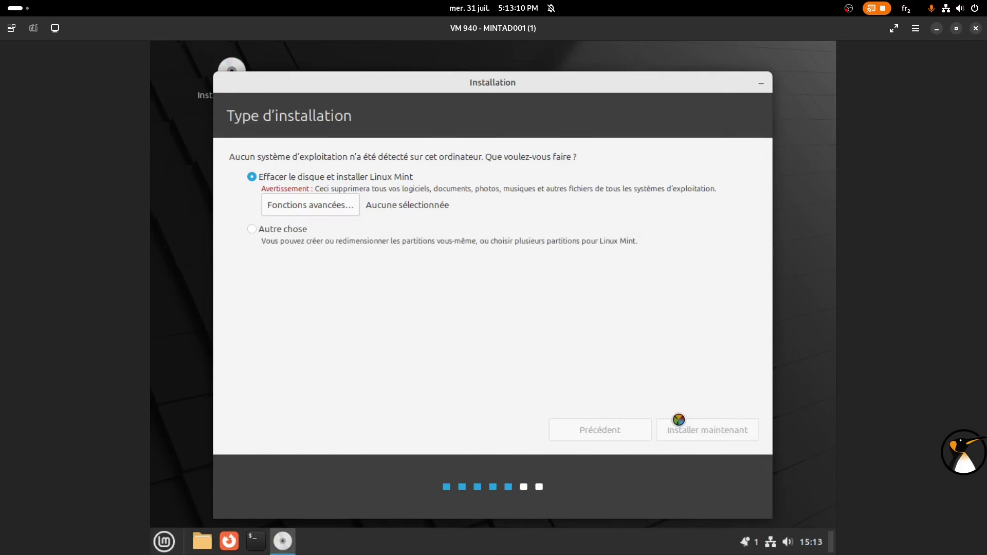
{"action": "left_click", "coordinate": [704, 427]}
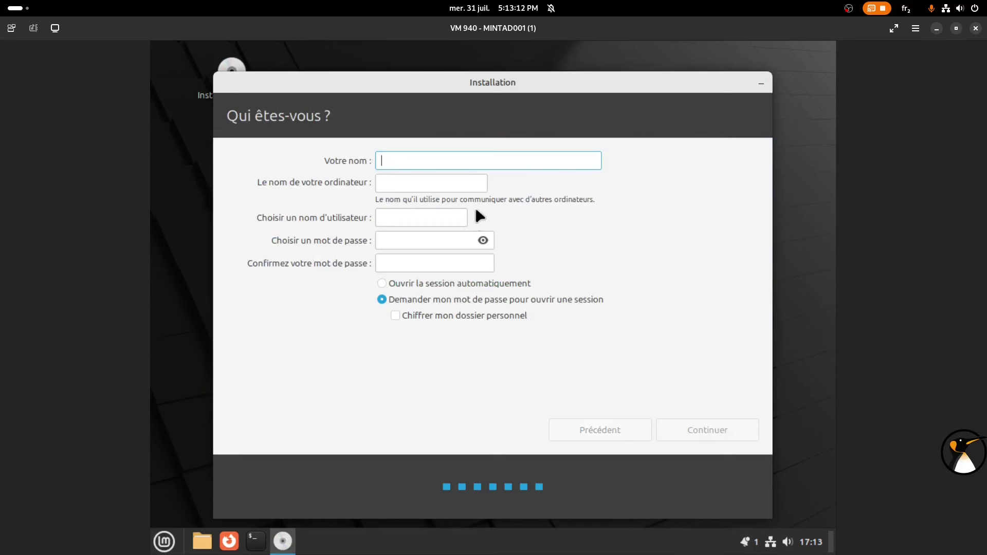
Enter the user's name, the computer name mintad001 and the account password with its confirmation, and continue the installation
{"action": "type", "text": "adrien"}
{"action": "key", "text": "Tab"}
{"action": "type", "text": "mintad001"}
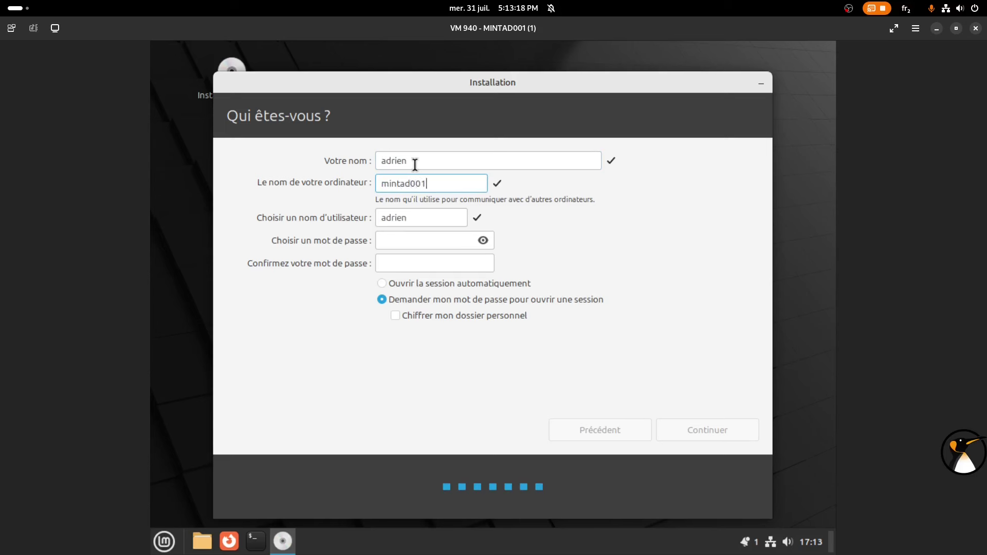
{"action": "left_click", "coordinate": [397, 241]}
{"action": "type", "text": "a"}
{"action": "left_click", "coordinate": [407, 264]}
{"action": "type", "text": "a"}
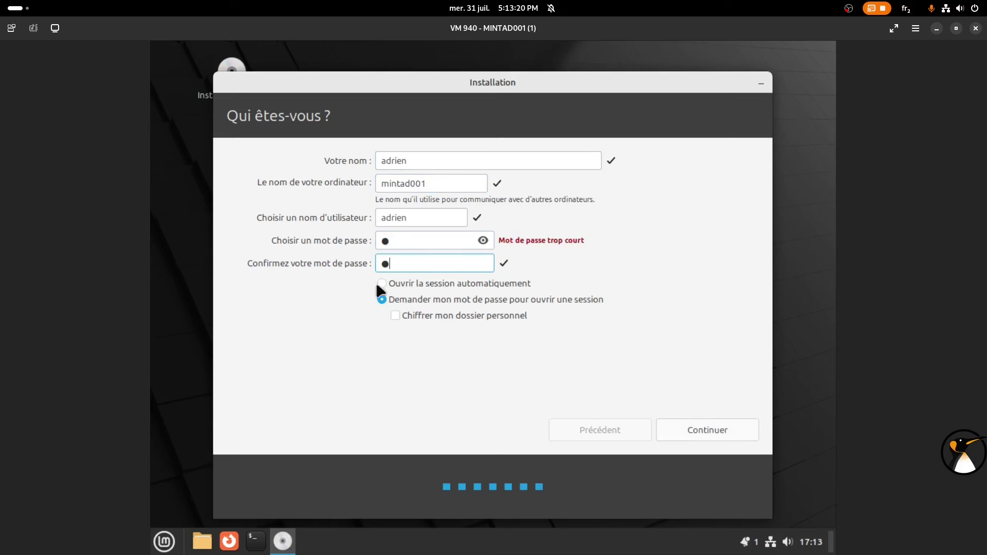
{"action": "left_click", "coordinate": [696, 431]}
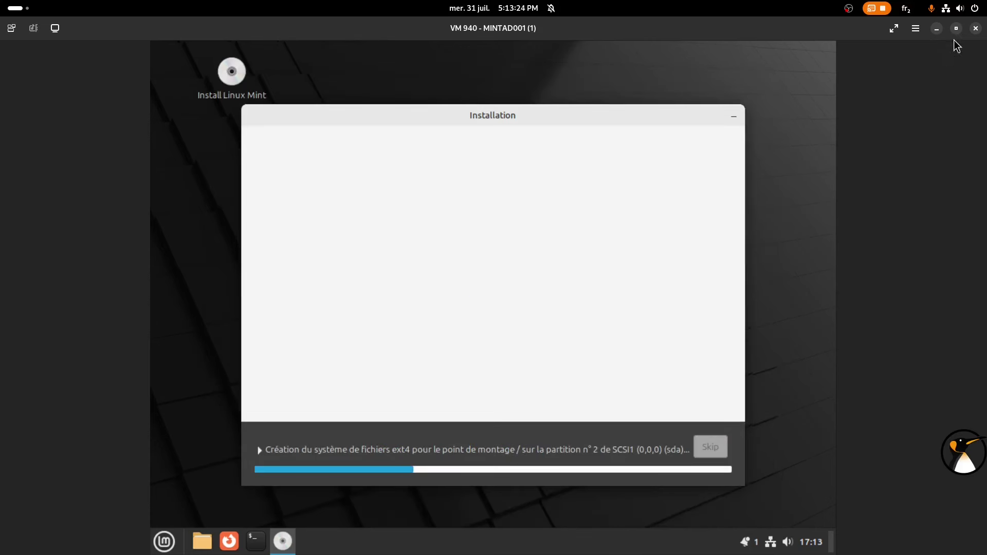
Minimize the MINTAD001 window, show MINTAD002 in full screen and open a maximized terminal there
{"action": "left_click", "coordinate": [937, 28]}
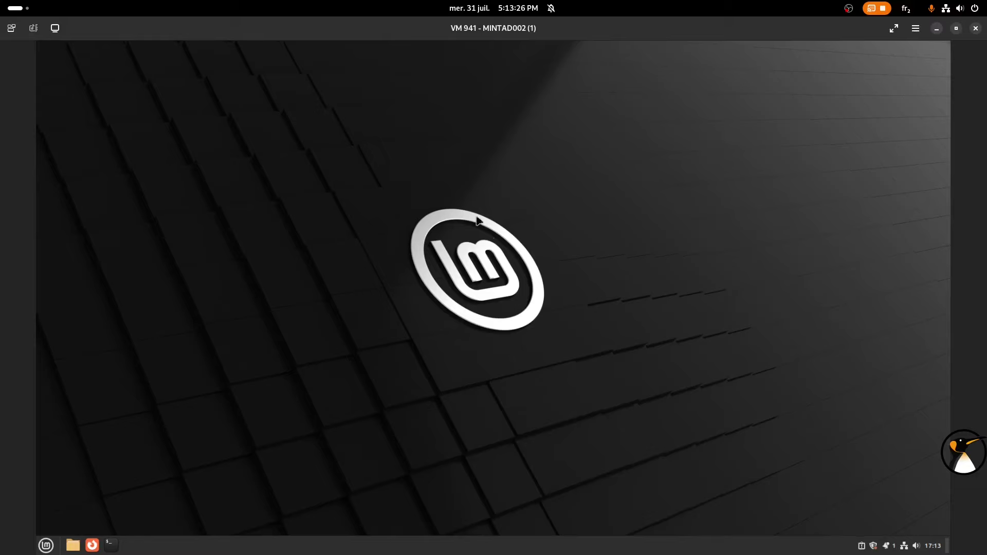
{"action": "left_click", "coordinate": [894, 29]}
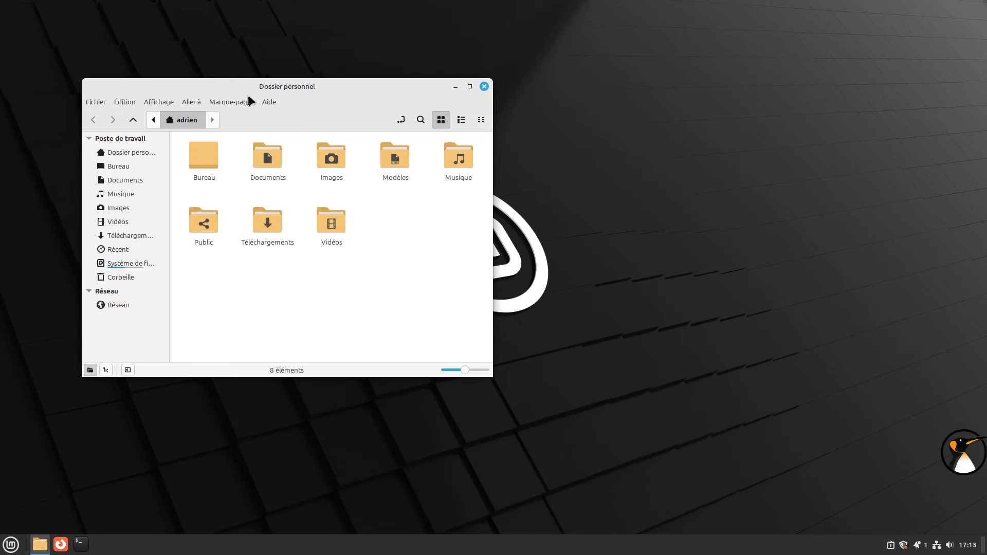
{"action": "left_click", "coordinate": [82, 545]}
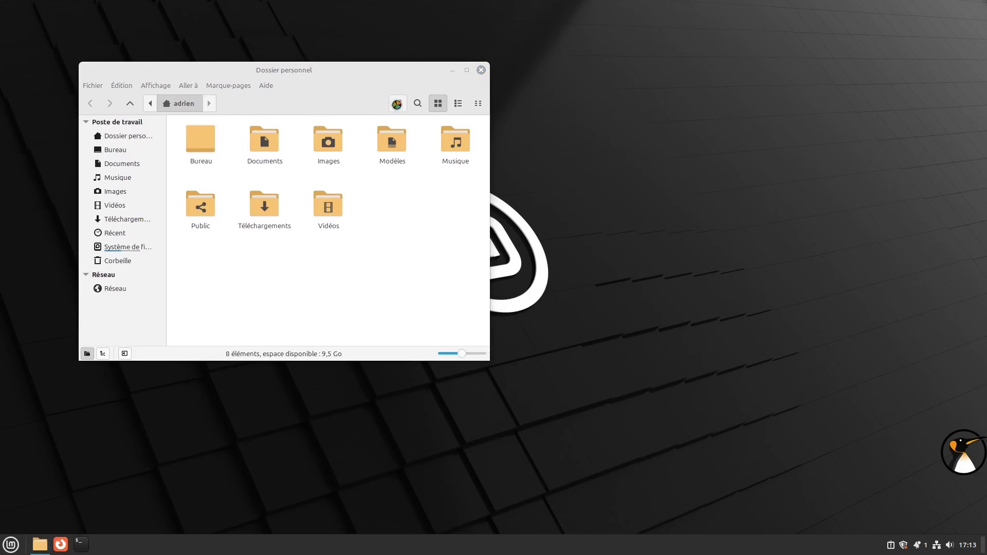
{"action": "left_click_drag", "start_coordinate": [565, 76], "coordinate": [462, 145]}
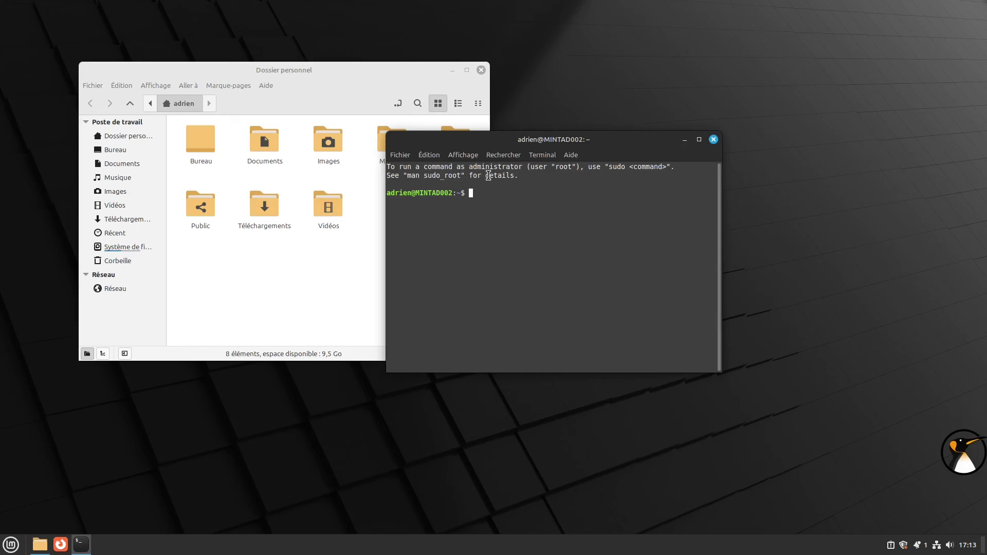
{"action": "left_click", "coordinate": [452, 70]}
{"action": "left_click", "coordinate": [699, 140]}
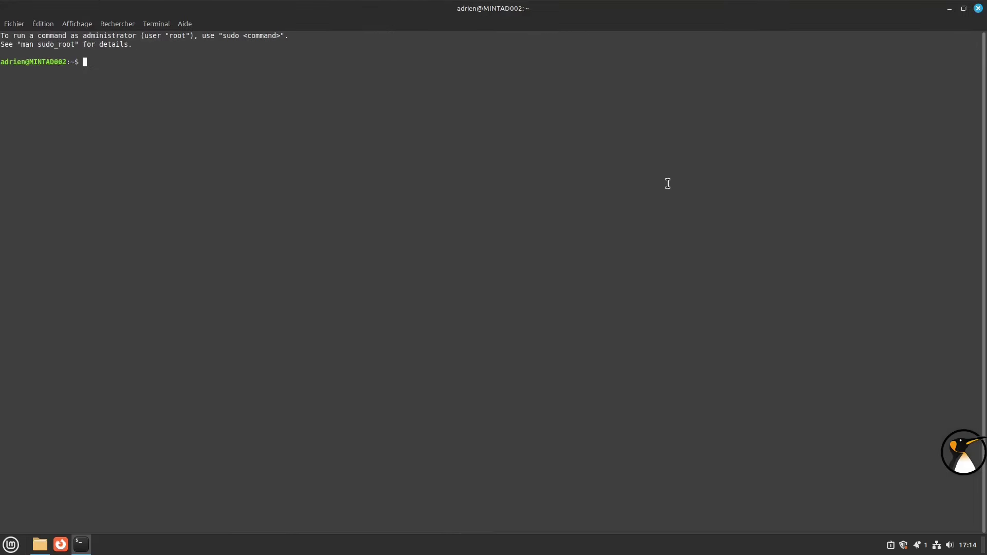
Enlarge the terminal text by four zoom levels and begin entering a sudo command
{"action": "key", "text": "ctrl+plus"}
{"action": "key", "text": "ctrl+plus"}
{"action": "key", "text": "ctrl+plus"}
{"action": "key", "text": "ctrl+plus"}
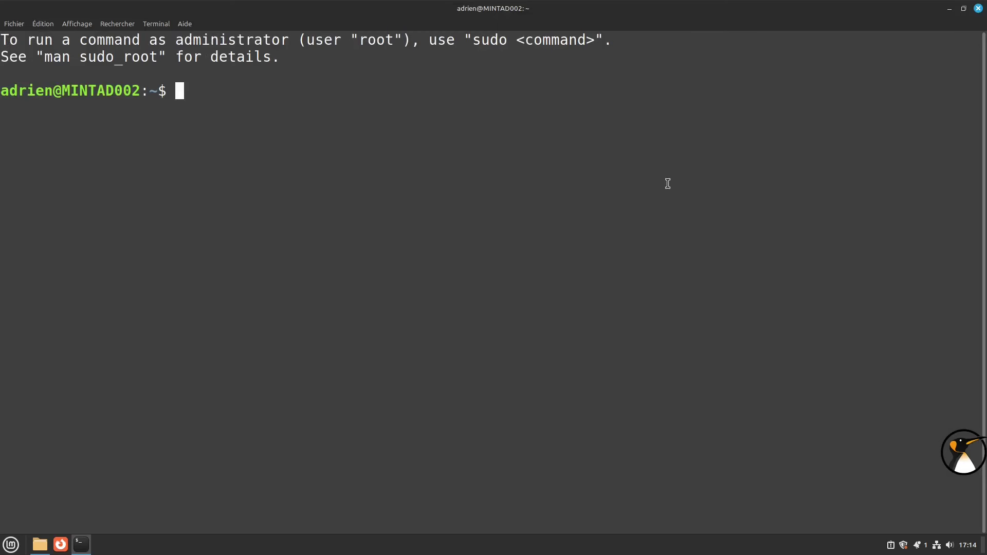
{"action": "type", "text": "sudo"}
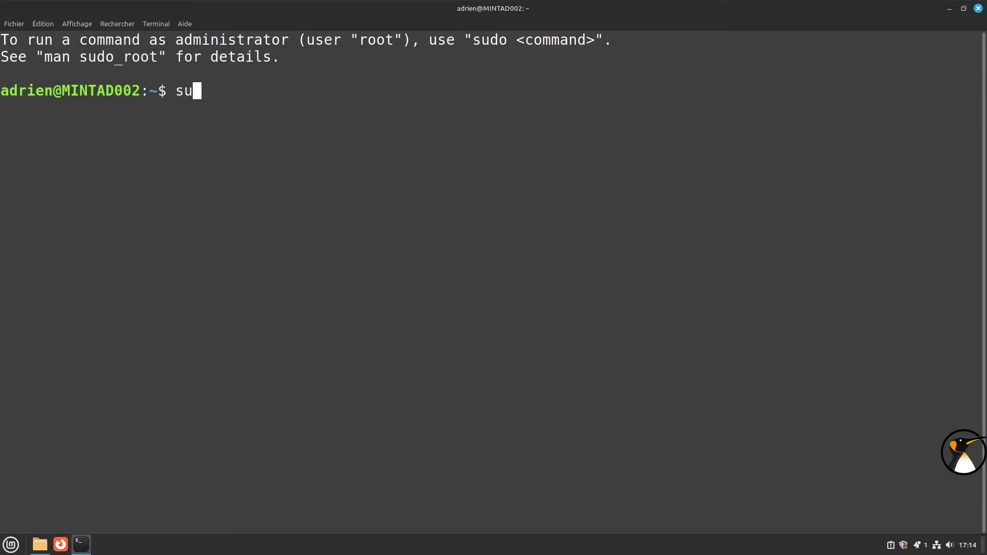